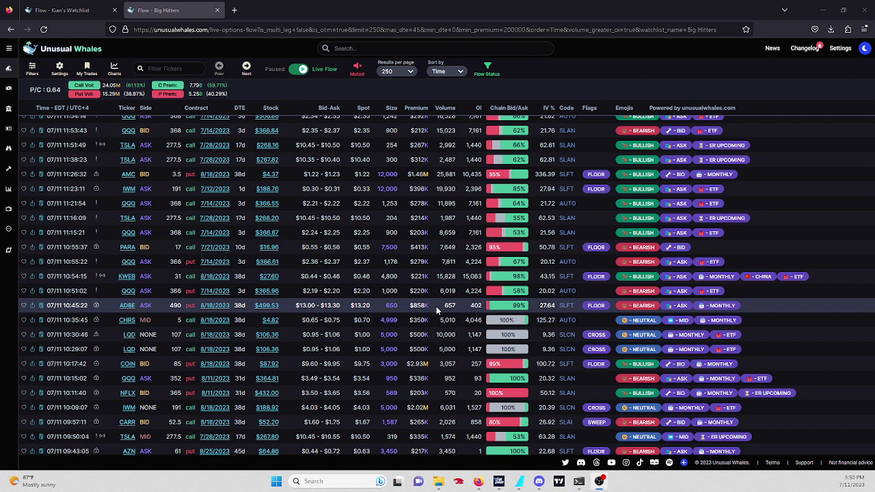
Examine the chain summary of the AZN 61 put expiring 8/25/2023, including its opening volume candle, and close it.
left_click(205, 451)
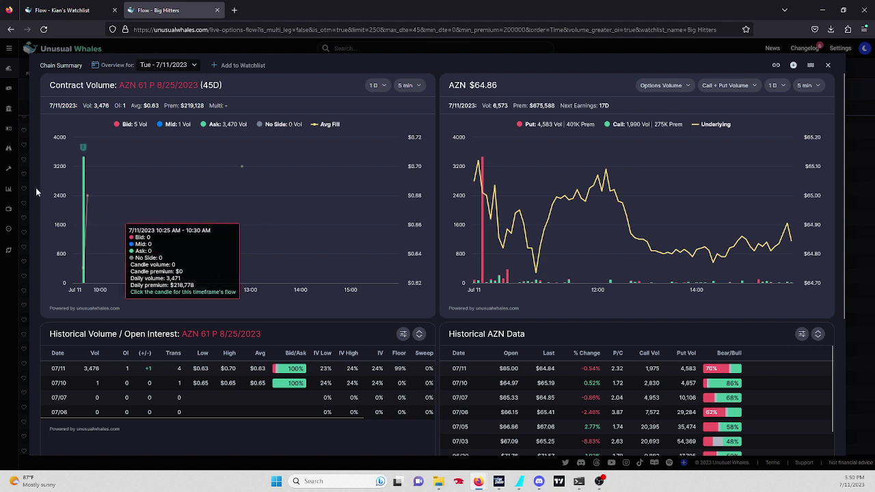
mouse_move(83, 180)
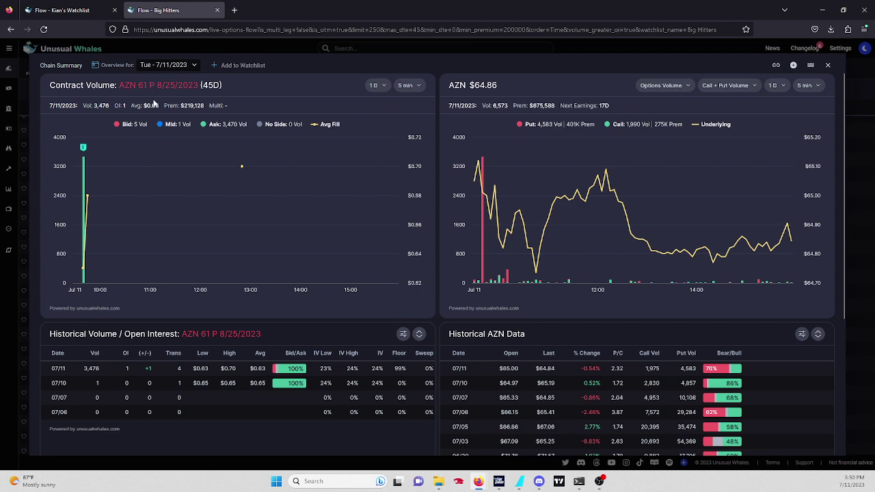
left_click(828, 66)
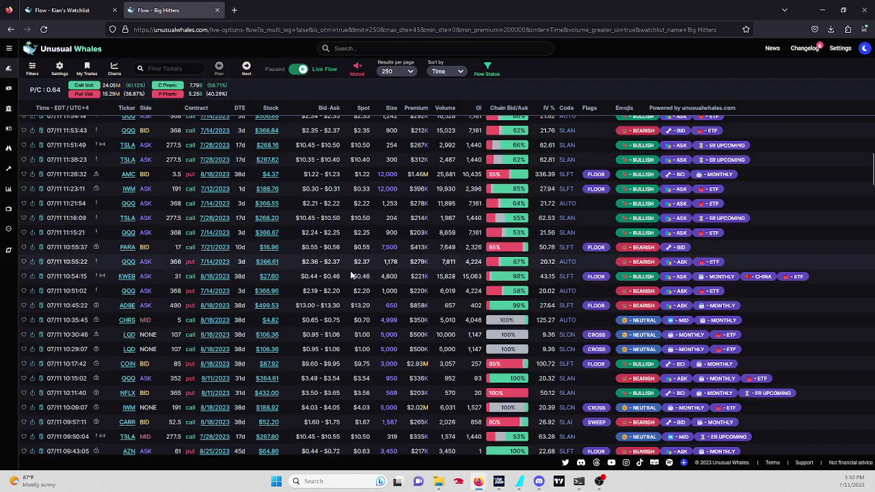
Inspect the COIN 85 put 8/18/2023 contract volume and the individual trades behind its large morning bid candle, closing the separate flow page.
left_click(217, 368)
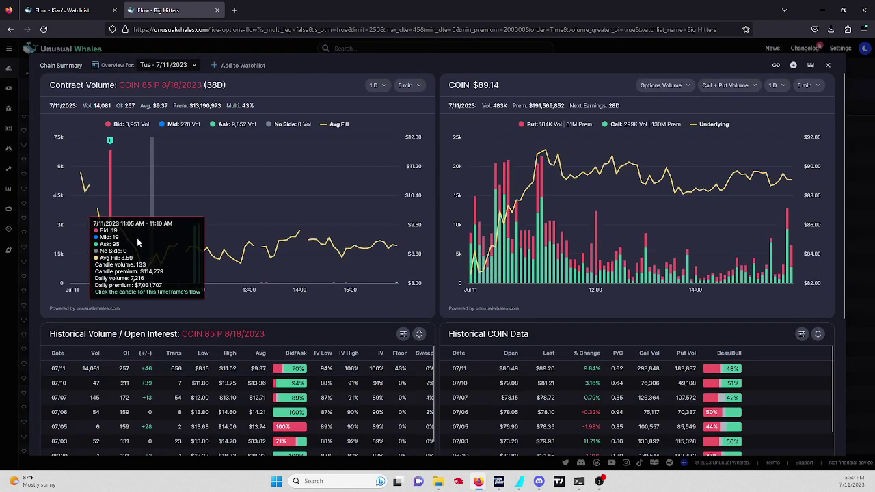
left_click(112, 197)
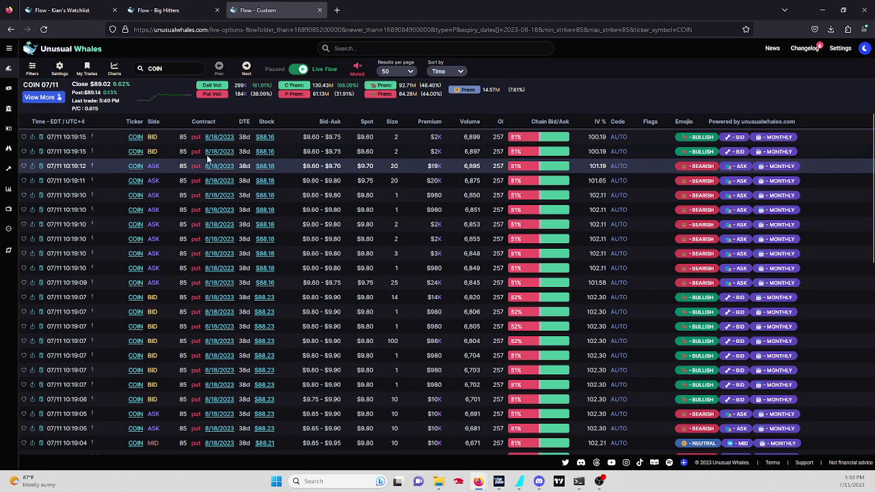
scroll(212, 205, "down", 10)
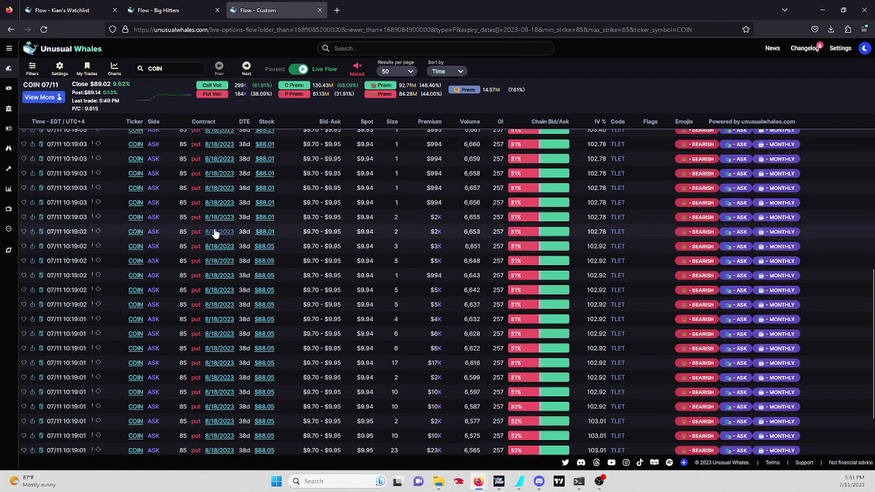
scroll(214, 232, "up", 10)
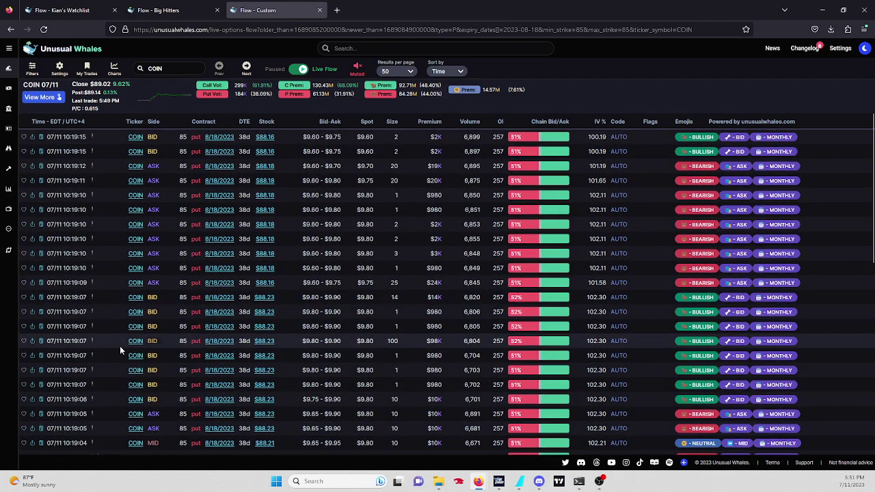
scroll(120, 346, "down", 5)
scroll(137, 338, "up", 5)
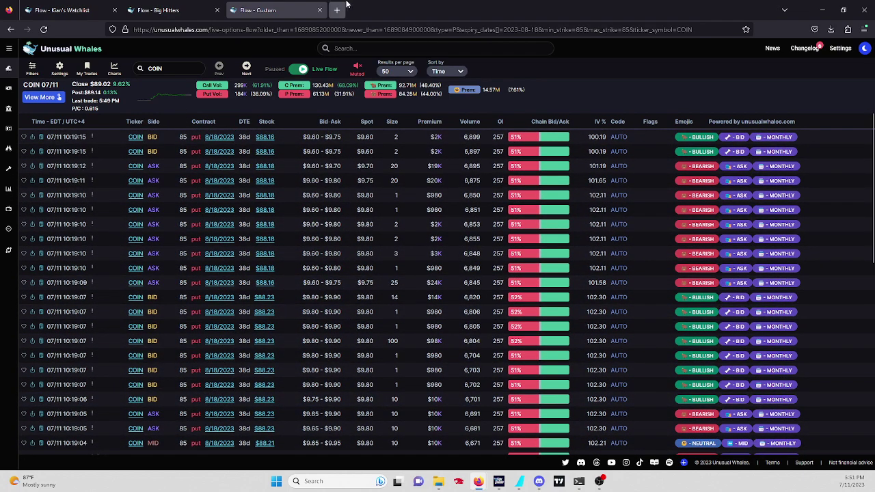
left_click(319, 10)
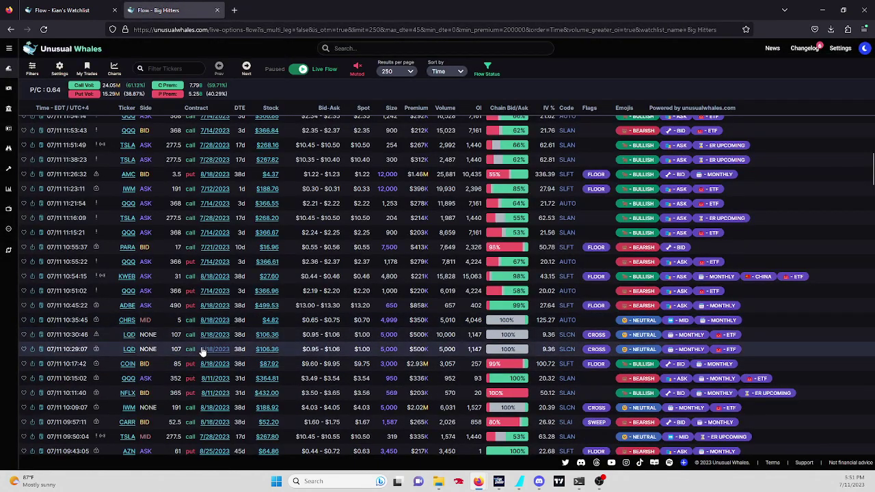
Review the chain summary of the KWEB 31 call expiring 8/18/2023 from the 10:54:15 trade and close it.
scroll(202, 352, "up", 1)
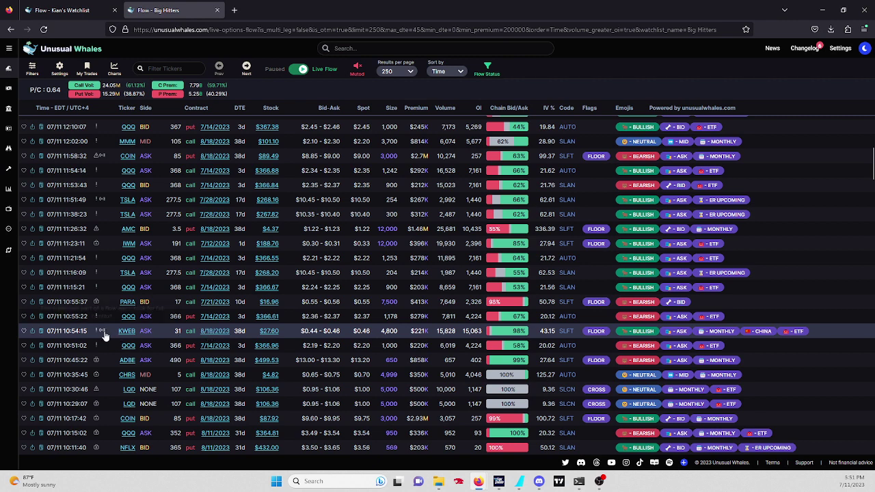
left_click(202, 332)
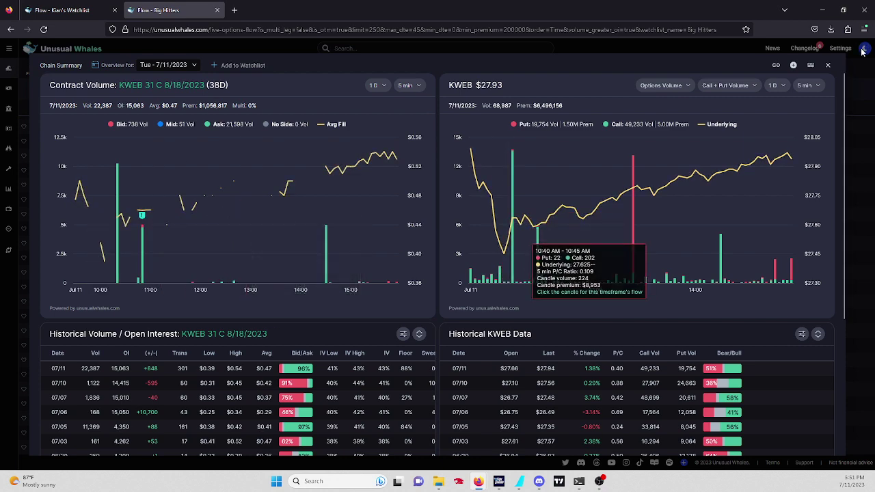
left_click(829, 65)
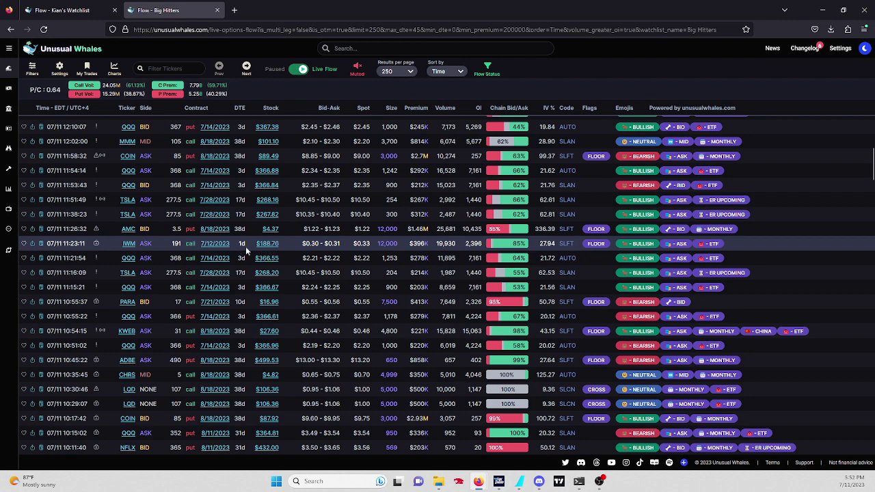
Look through the Big Hitters flow from the late-morning trades up to the most recent ones of the day.
scroll(248, 234, "up", 2)
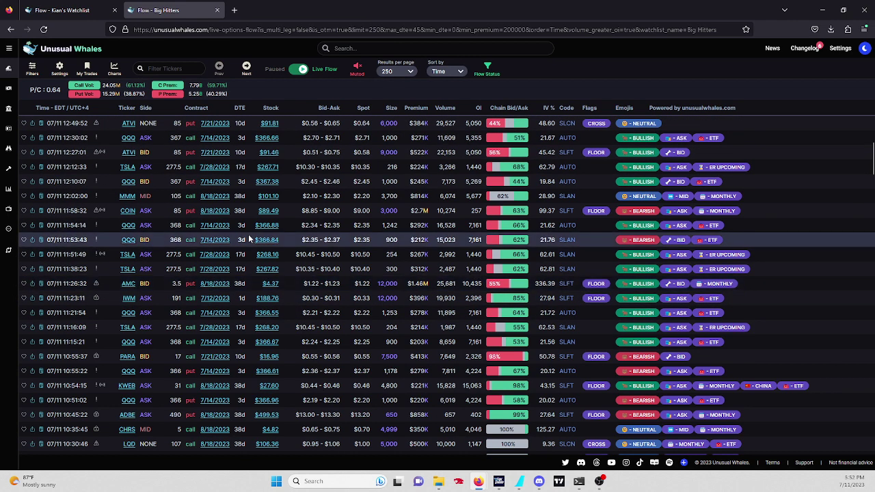
scroll(243, 244, "up", 2)
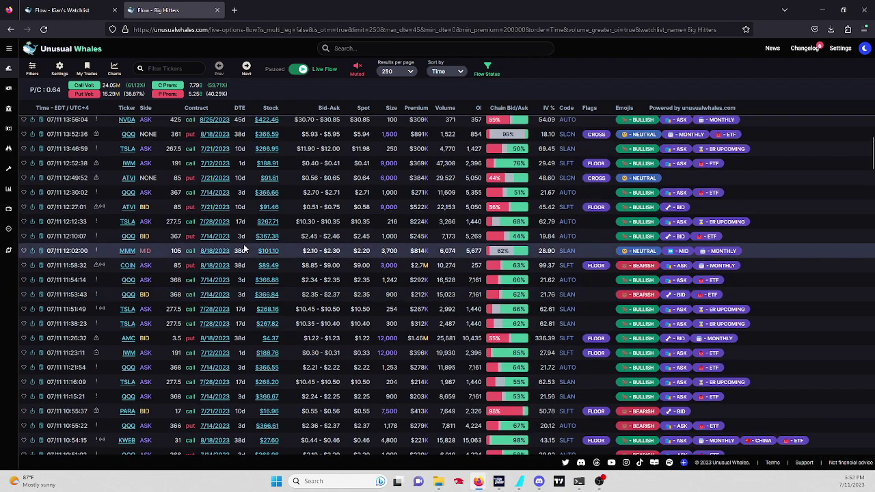
scroll(232, 239, "up", 3)
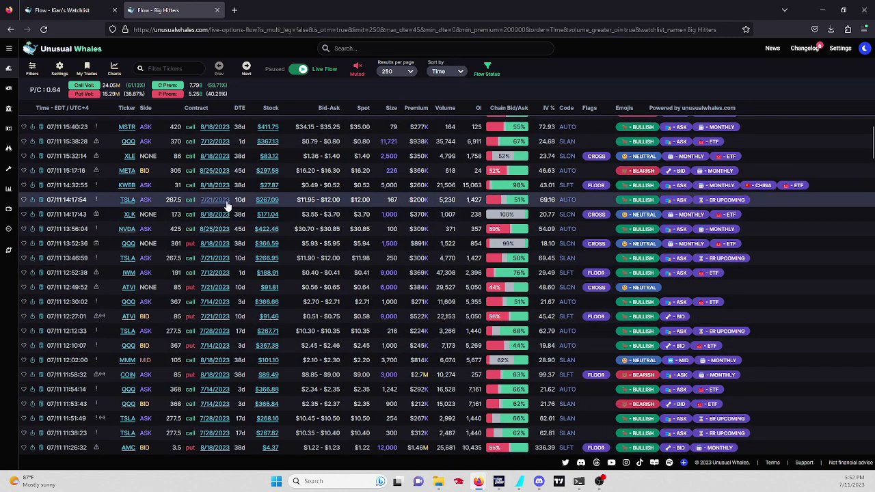
scroll(226, 201, "up", 2)
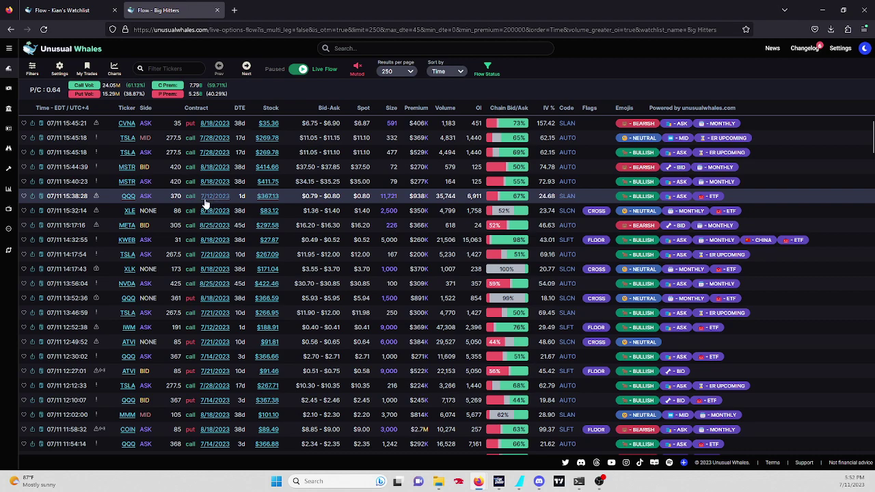
scroll(205, 204, "up", 3)
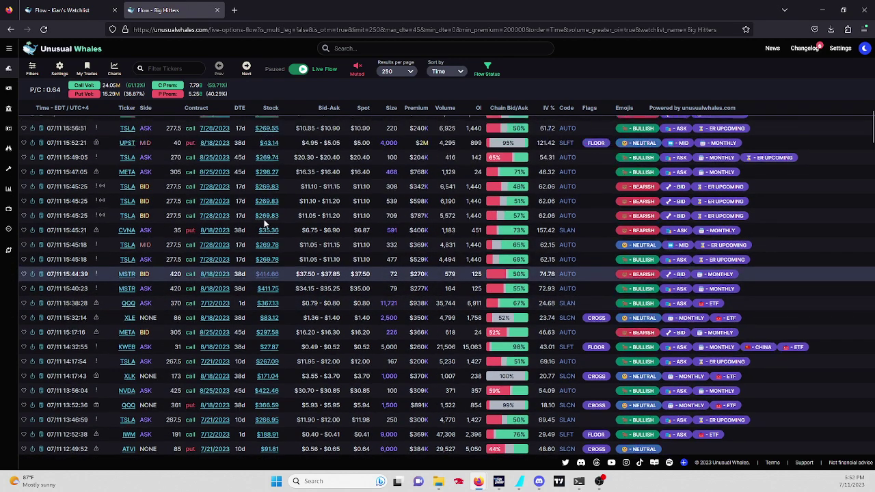
scroll(264, 224, "up", 2)
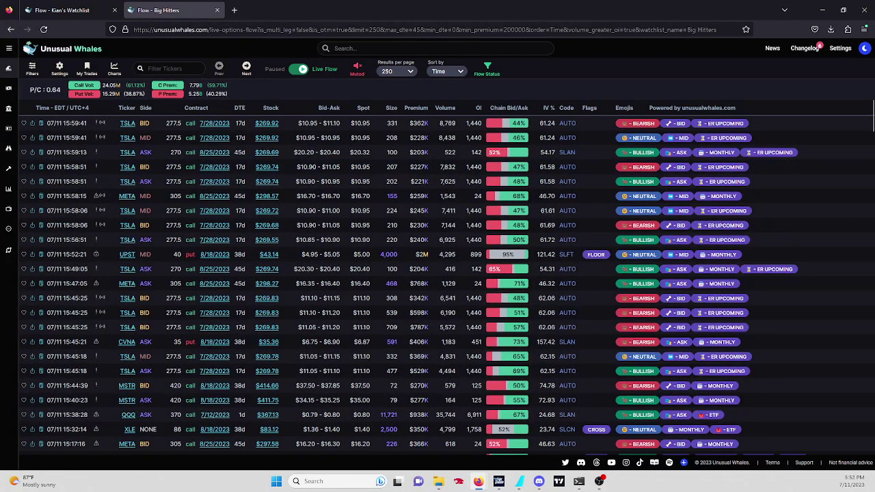
Switch to the personal watchlist flow, filter it to XOM and review the 120 call 9/15/2023 chain summary.
left_click(77, 18)
left_click(174, 67)
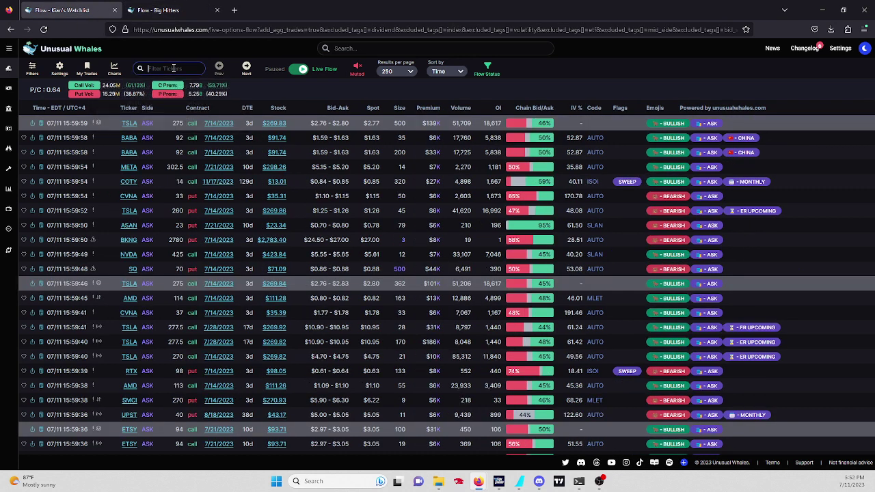
type("XOM")
key("Return")
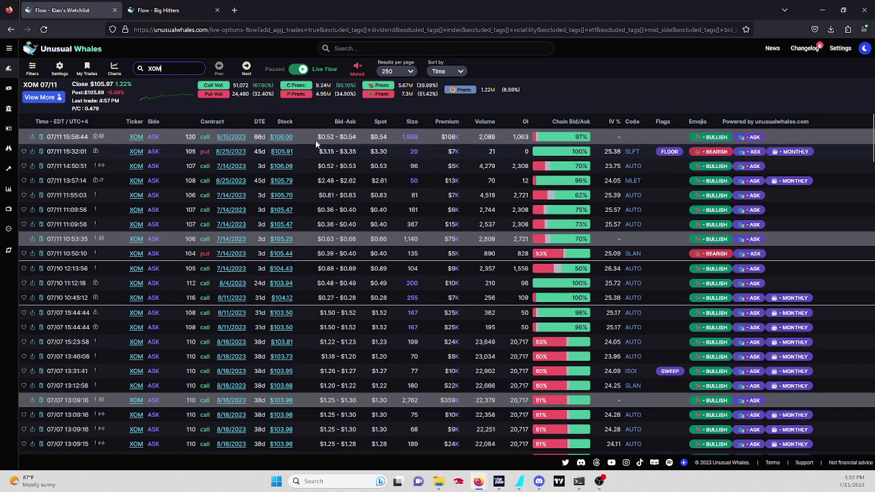
left_click(236, 138)
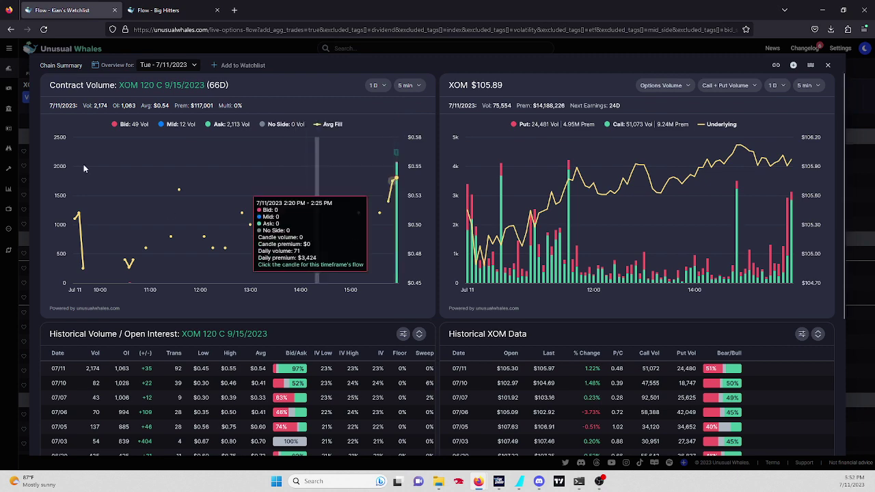
left_click(828, 65)
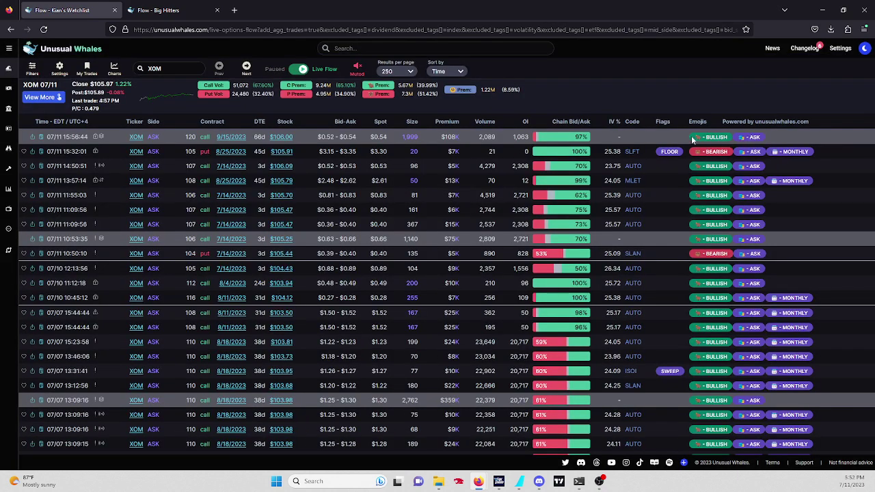
Change the ticker filter to PLUG and review the chain summary of the 13 call expiring 8/4/2023.
left_click(179, 69)
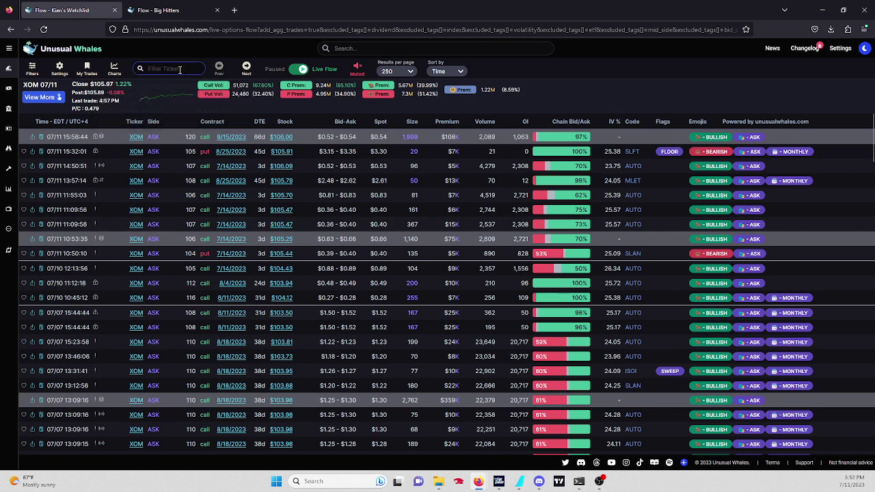
left_click(180, 69)
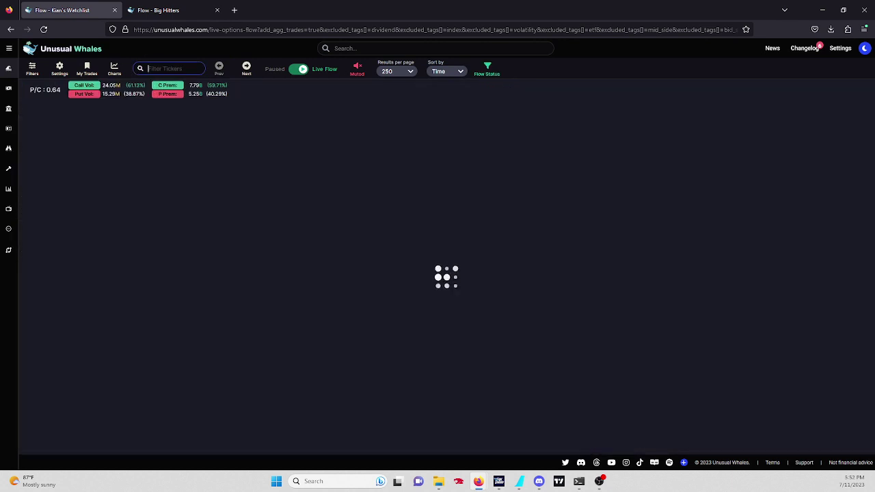
type("PLUG")
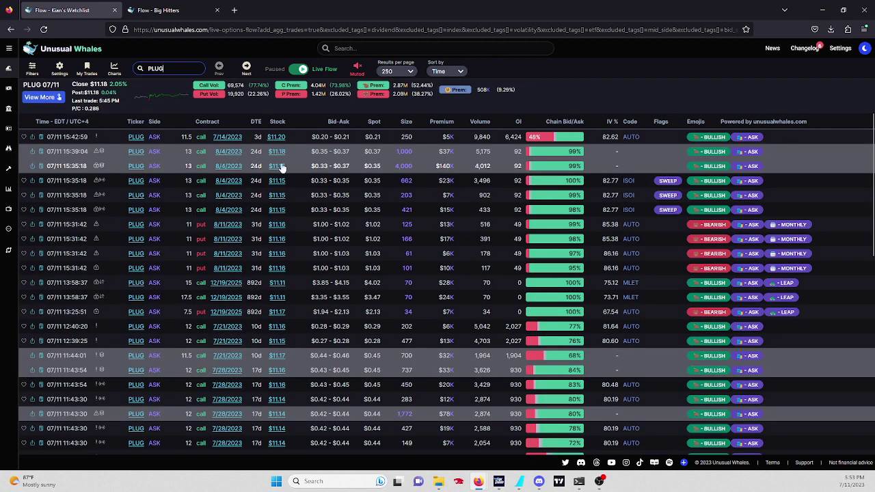
left_click(231, 169)
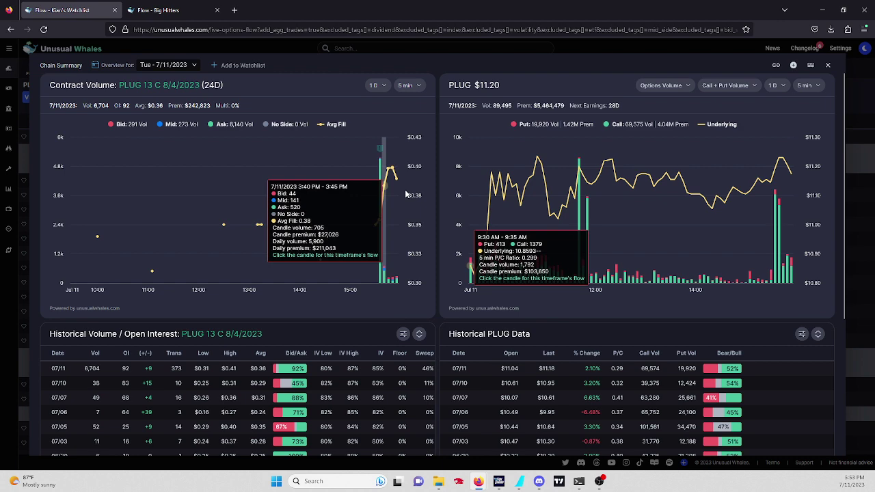
left_click(827, 66)
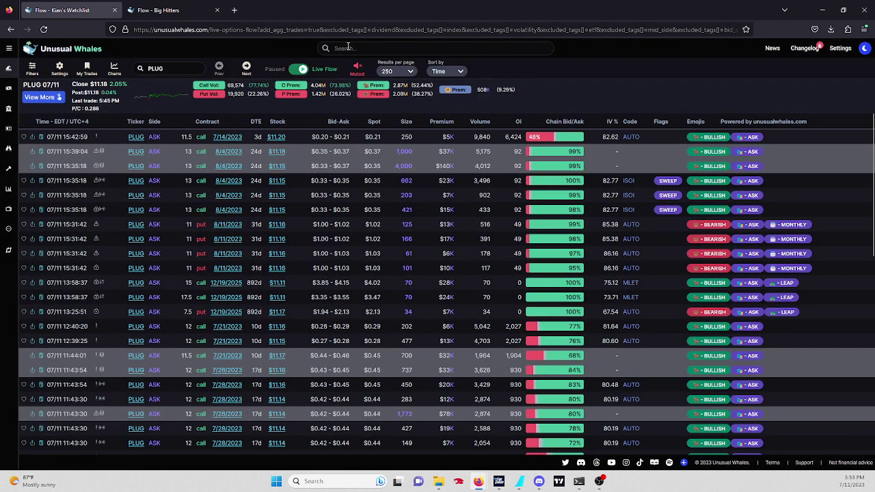
Filter the watchlist flow to RKLB and open the chain summary of the 7 call expiring 7/21/2023.
left_click(187, 71)
type("RKLB")
key("Return")
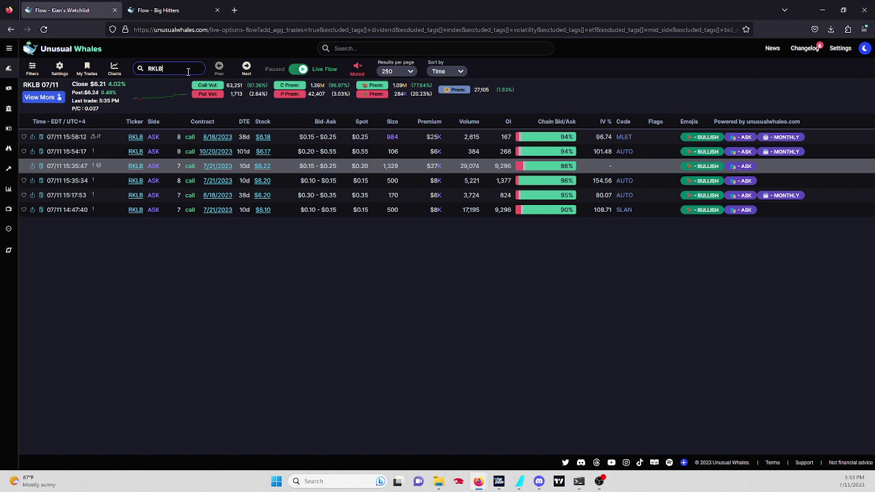
left_click(217, 168)
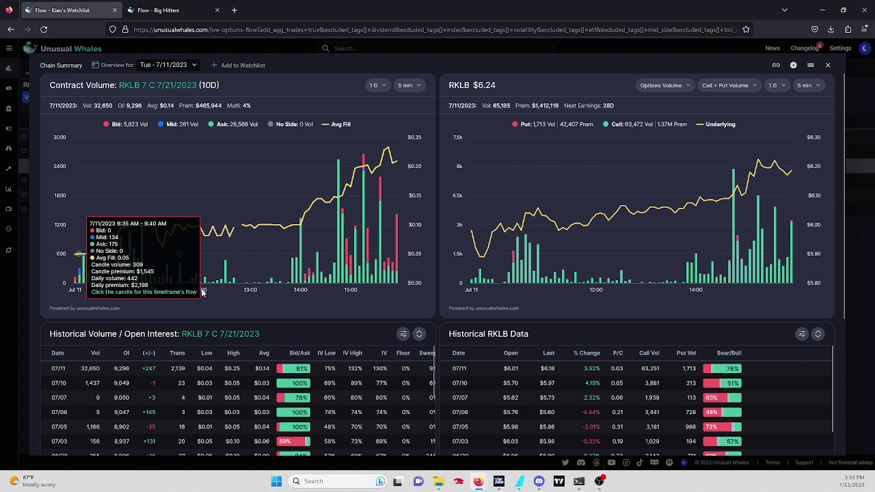
Compare the RKLB contract's daily premium with its historical total premiums, check the intraday volume candles and close the summary.
left_click_drag(194, 105, 211, 105)
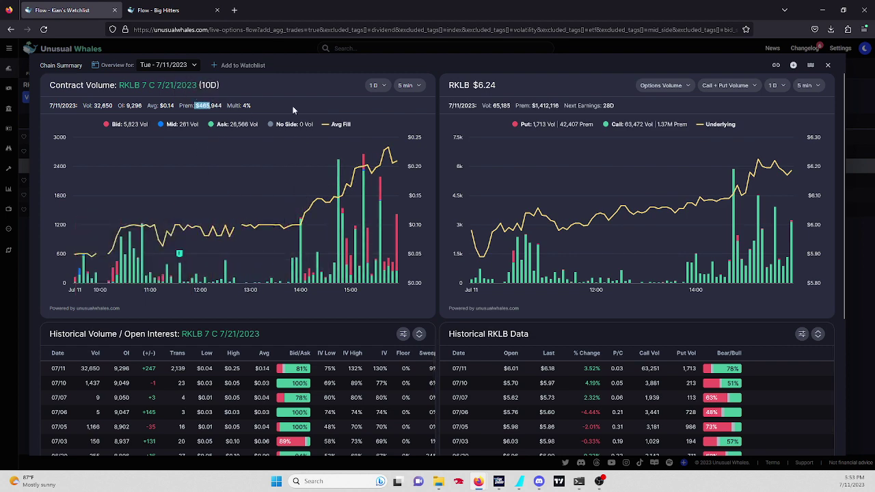
middle_click(308, 378)
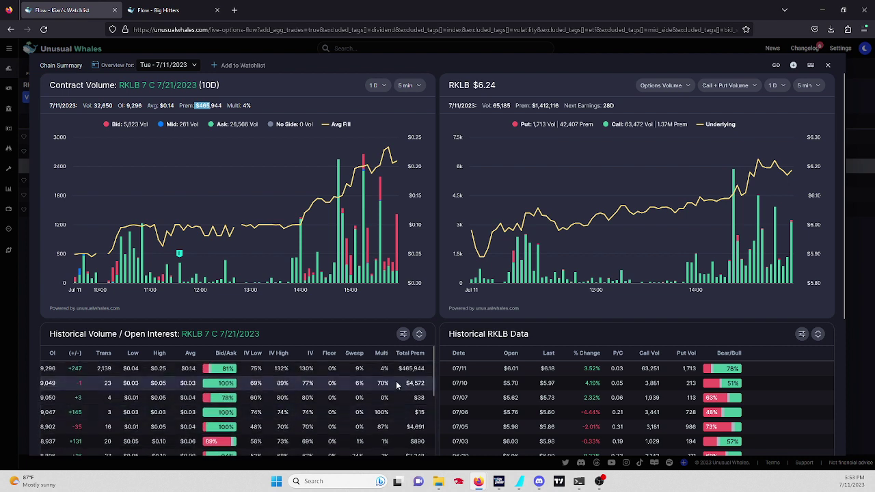
middle_click(398, 385)
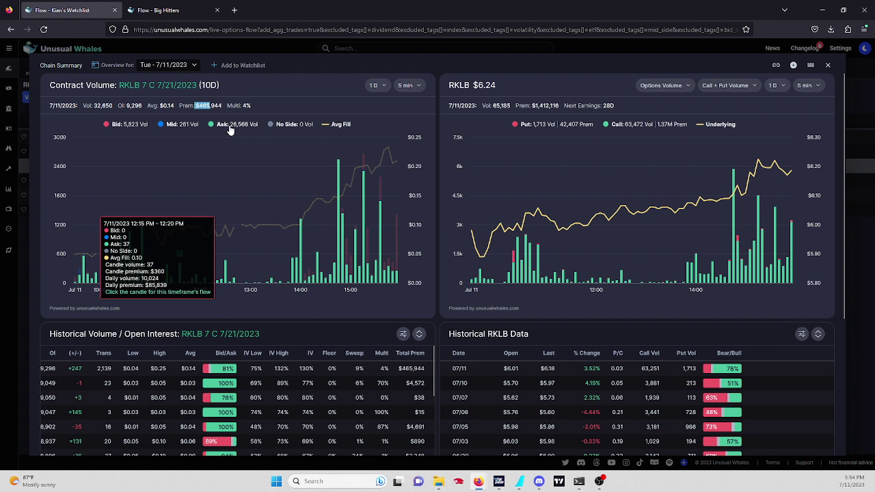
left_click(221, 106)
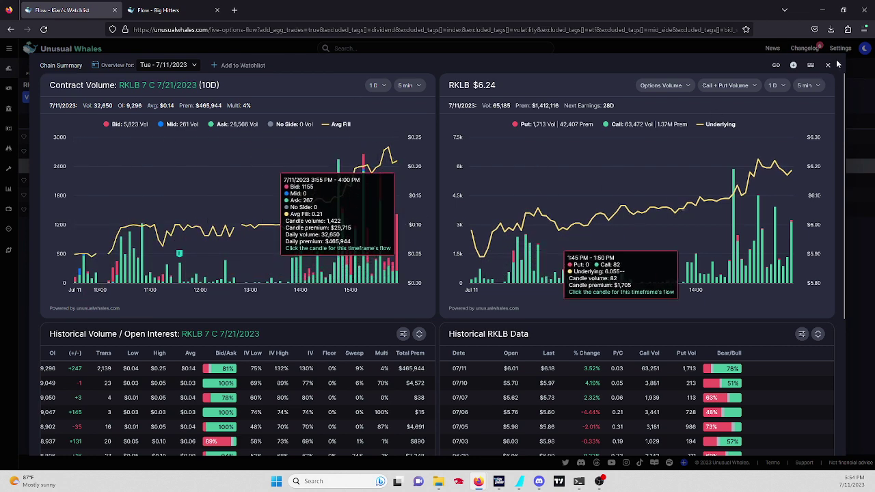
left_click(397, 250)
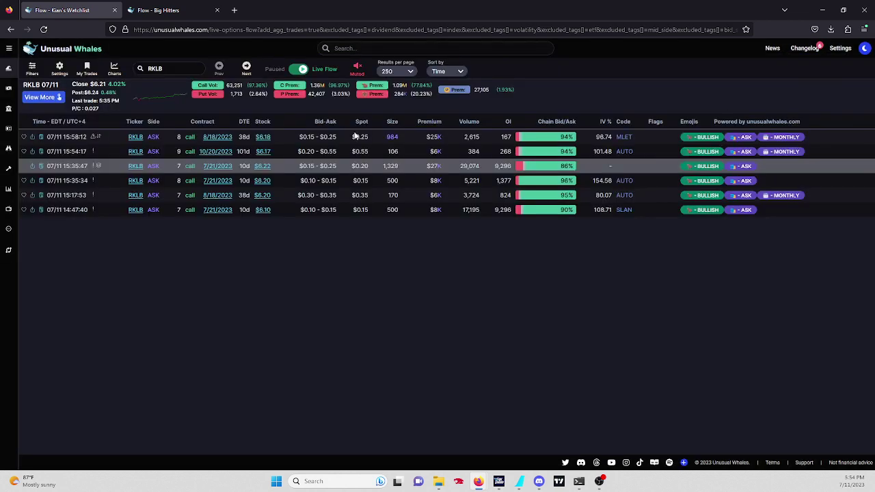
Open the possibly related multileg trades for the RKLB 8 call 8/18/2023 trade at 15:58:12.
left_click(99, 137)
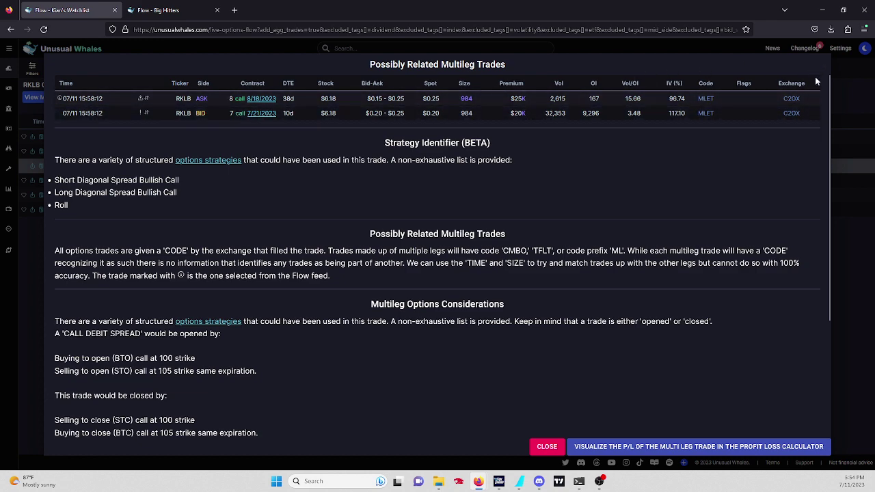
Leave the multileg trades, filter the watchlist flow to RVPH and open the chain summary of the 5 call expiring 10/20/2023.
left_click(848, 195)
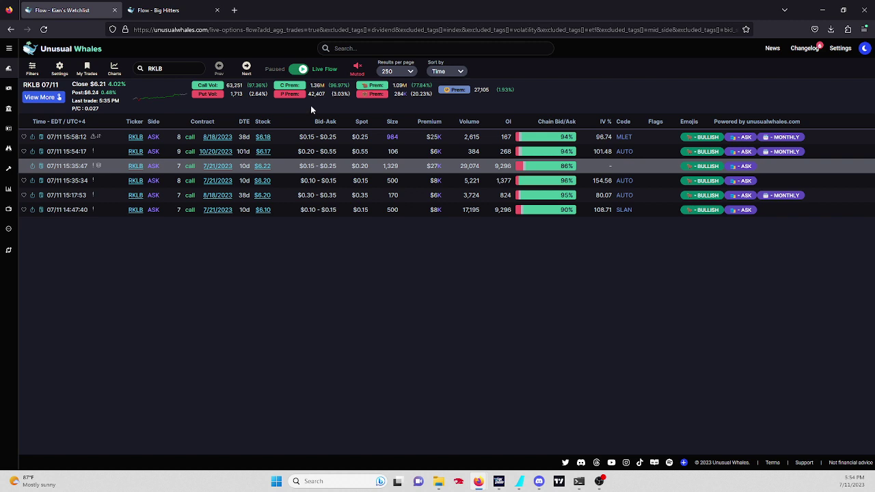
double_click(185, 71)
type("RVPH")
key("Return")
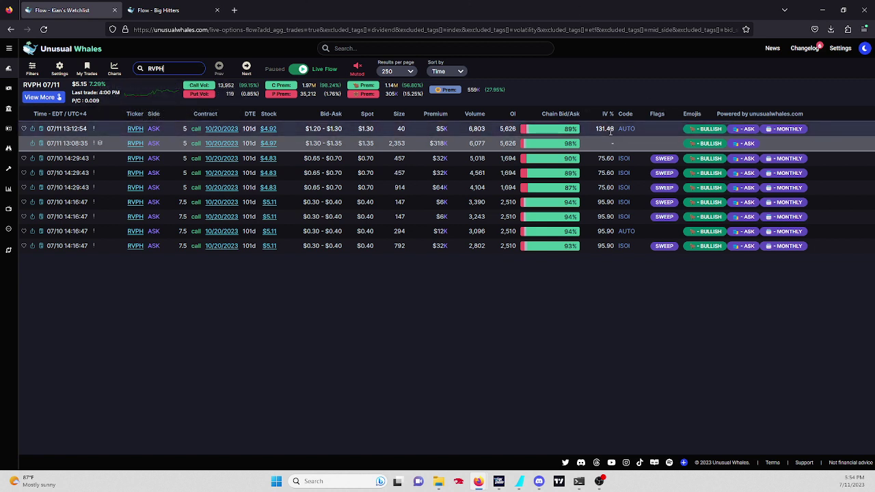
left_click(559, 264)
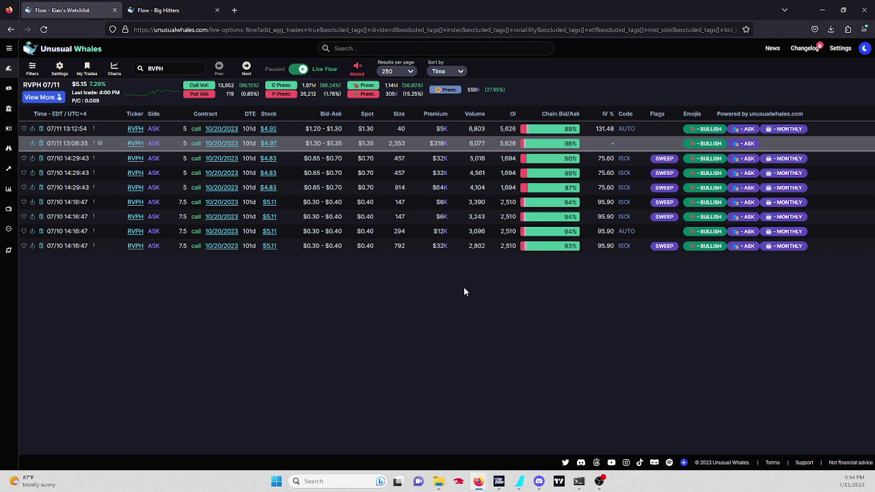
left_click(230, 145)
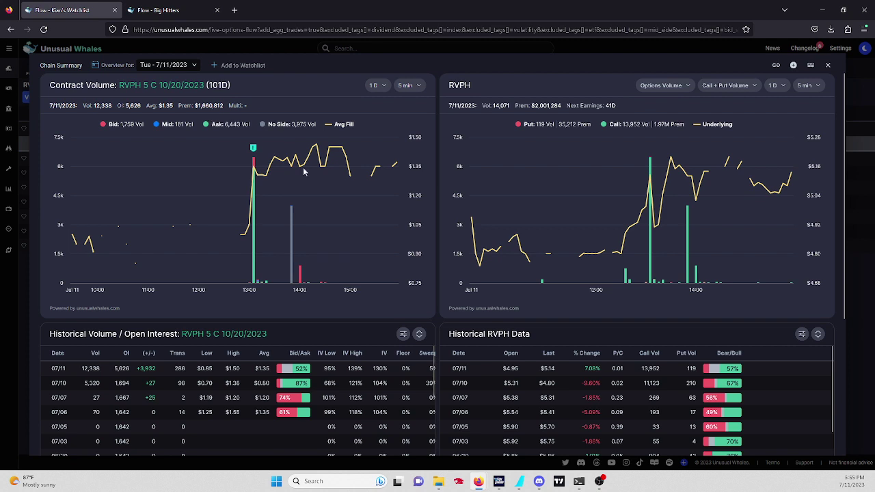
Examine the RVPH contract's intraday volume candles, compare its historical total premiums and close the chain summary.
mouse_move(292, 232)
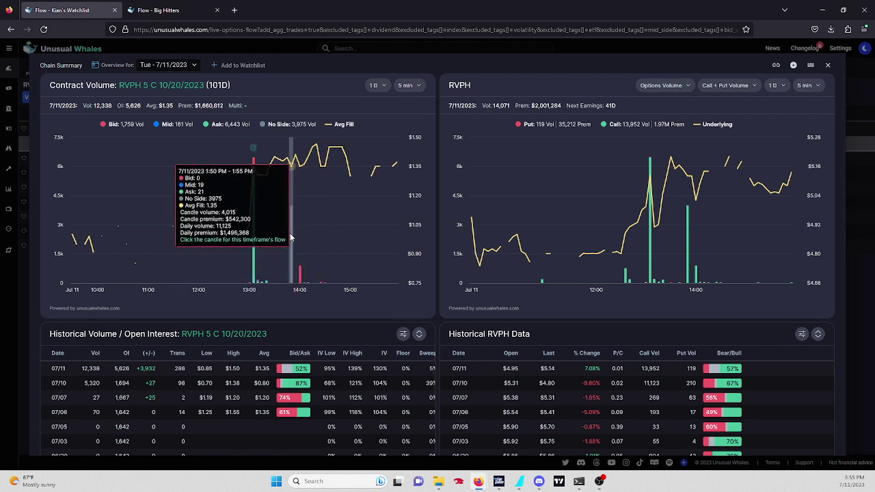
mouse_move(278, 212)
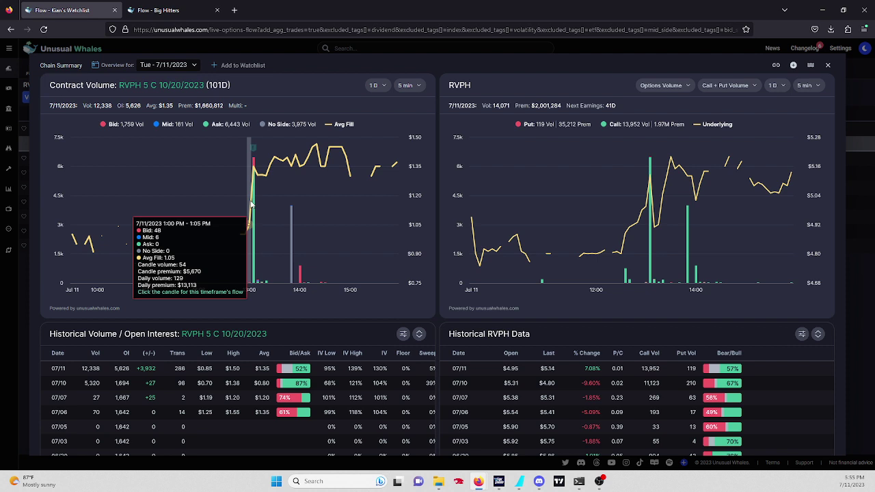
mouse_move(231, 102)
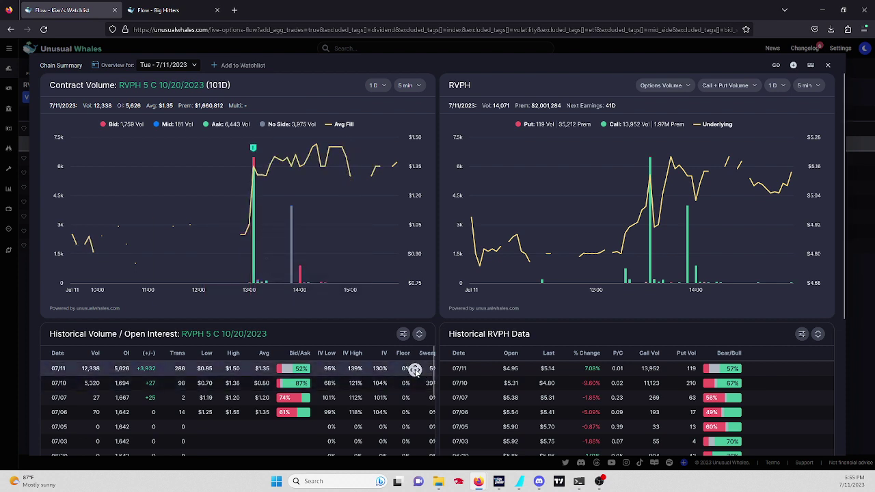
scroll(415, 370, "right", 3)
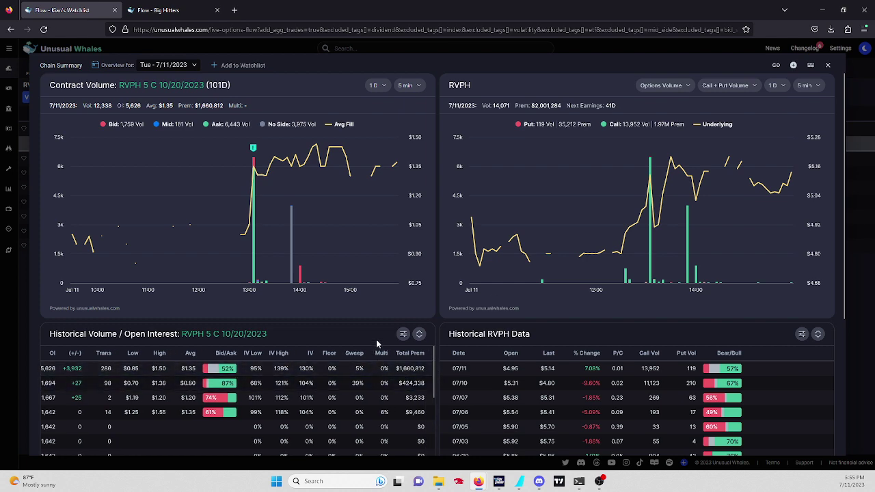
left_click(828, 65)
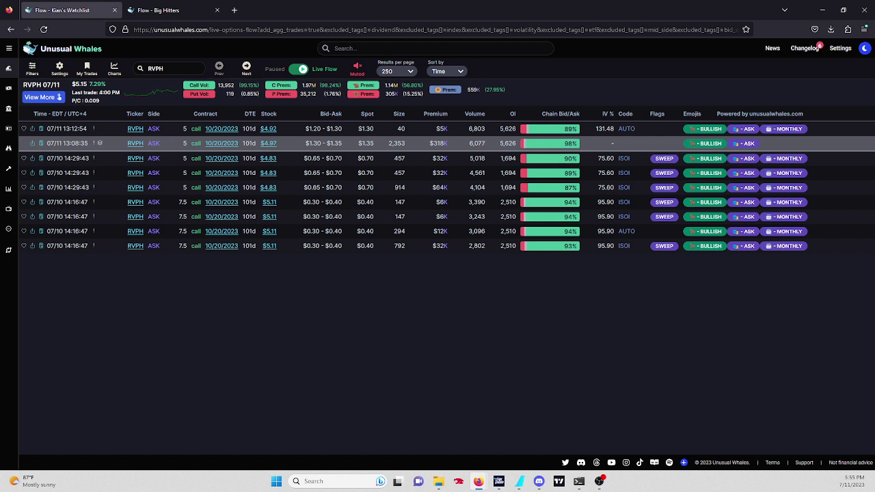
Clear the ticker filter, then review and close the chain summary of the META 305 call expiring 8/25/2023.
double_click(178, 69)
key("BackSpace")
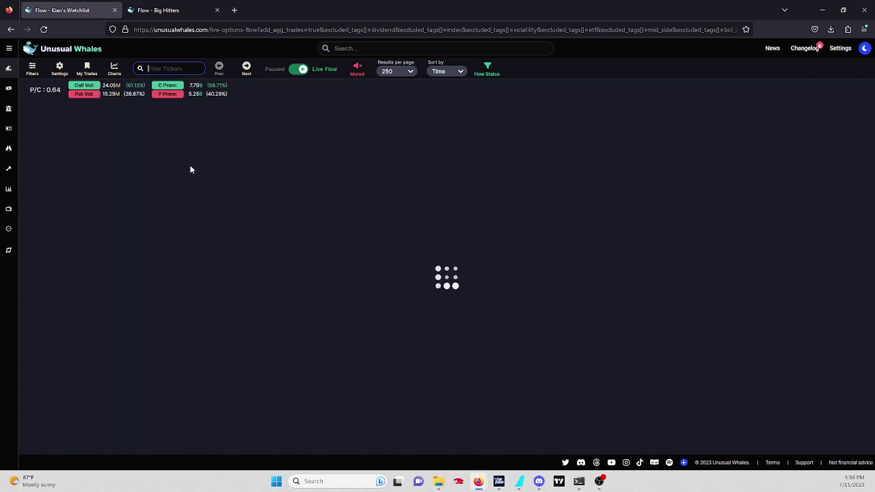
scroll(191, 168, "down", 1)
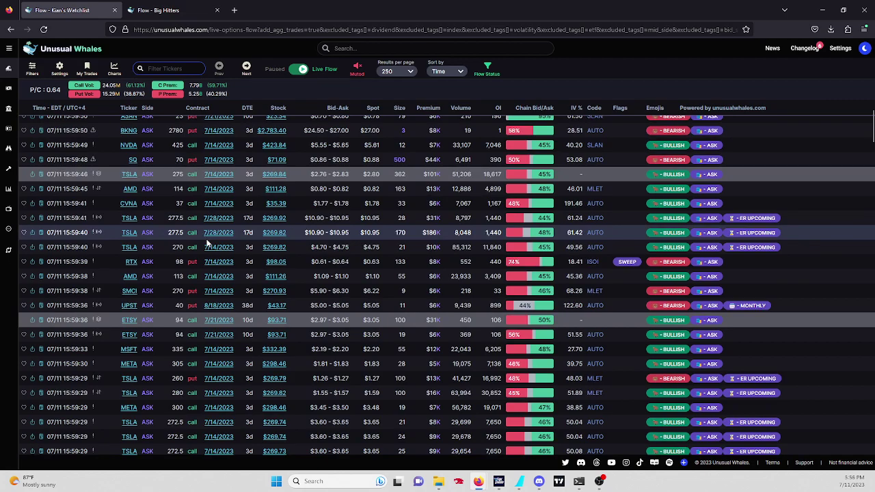
scroll(207, 242, "down", 5)
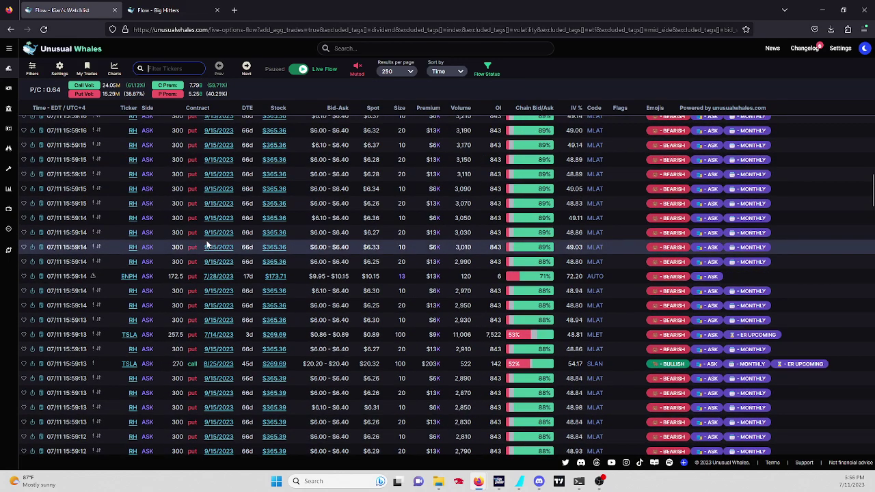
scroll(207, 245, "down", 6)
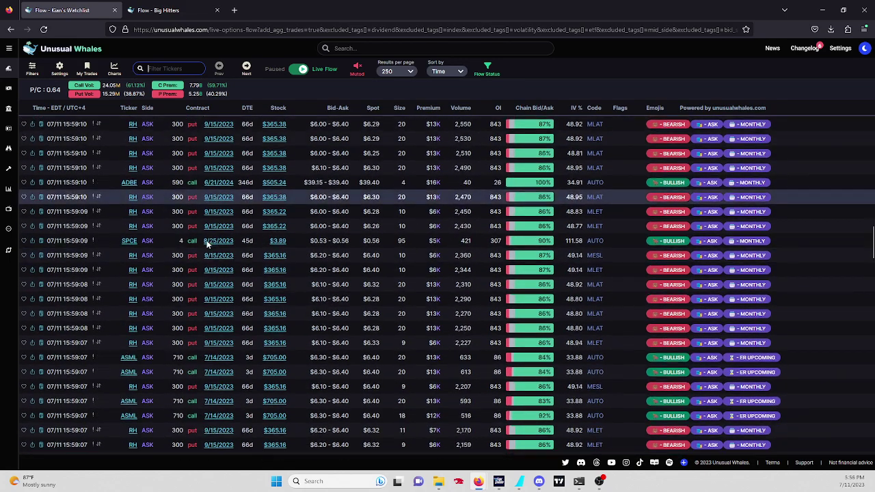
scroll(207, 245, "down", 5)
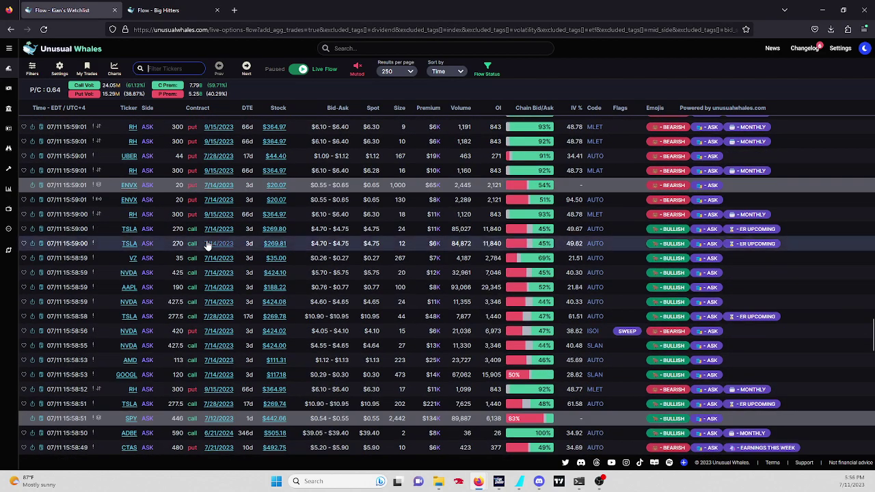
scroll(207, 245, "down", 5)
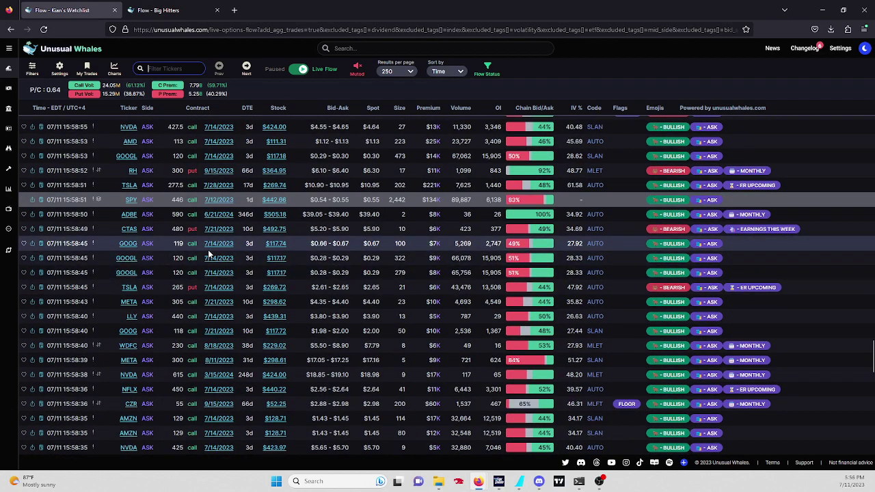
scroll(208, 253, "down", 5)
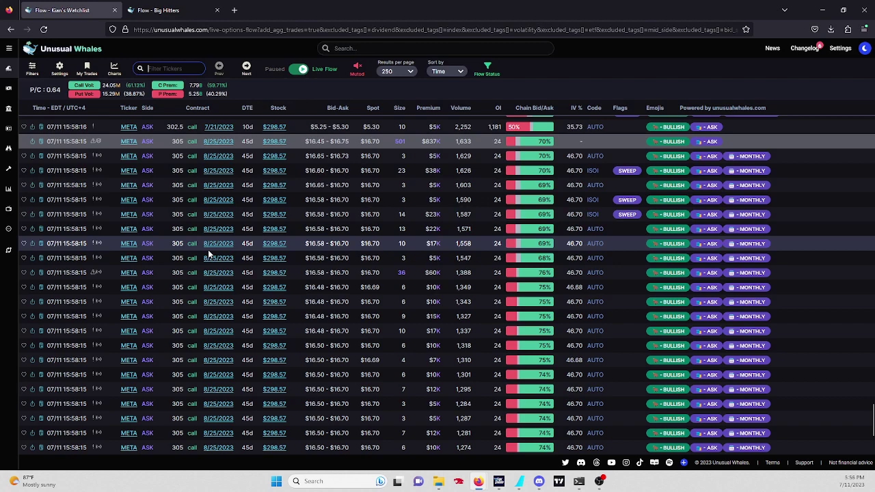
left_click(210, 248)
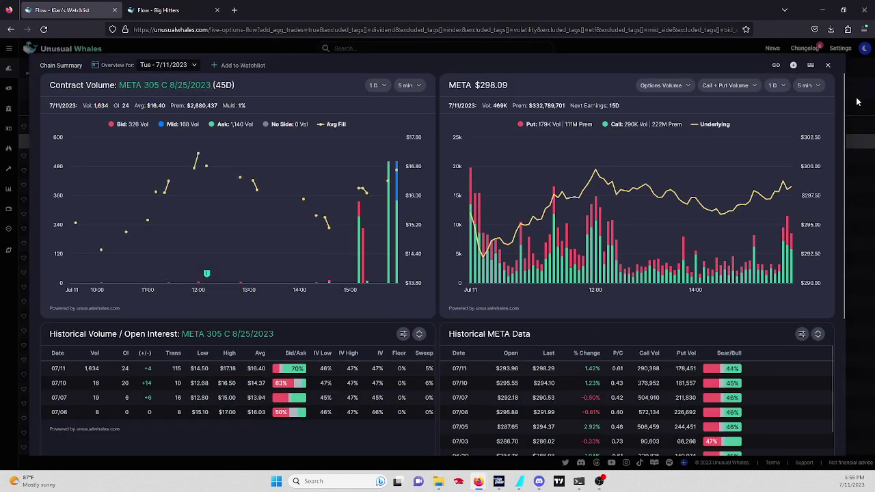
left_click(828, 65)
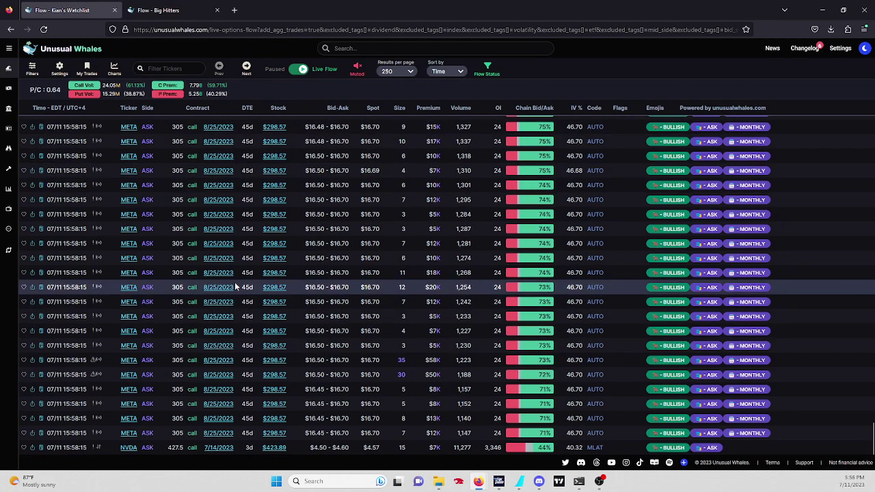
Scan the unfiltered watchlist flow from the 15:58:15 META trades back toward the most recent trades.
scroll(234, 282, "up", 10)
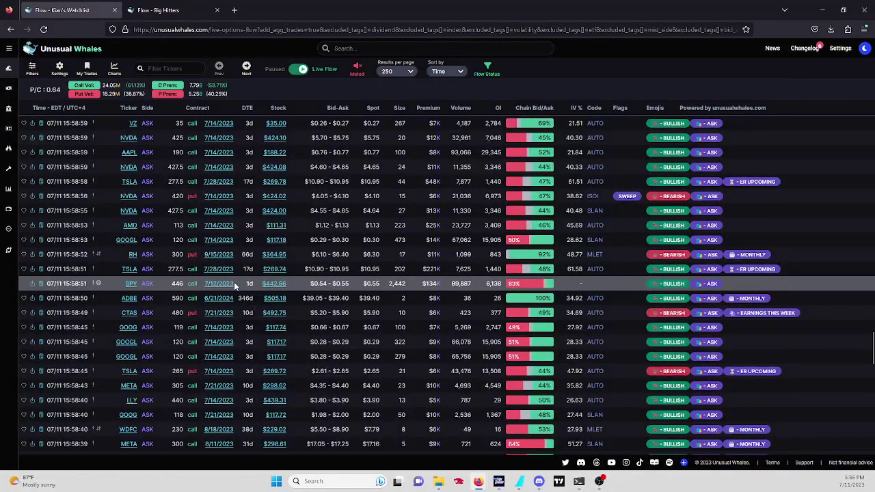
scroll(234, 282, "up", 5)
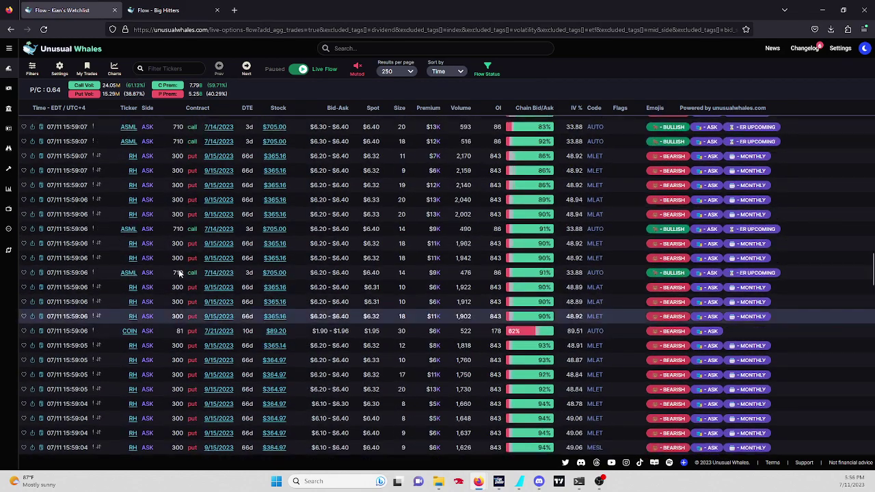
scroll(180, 273, "up", 5)
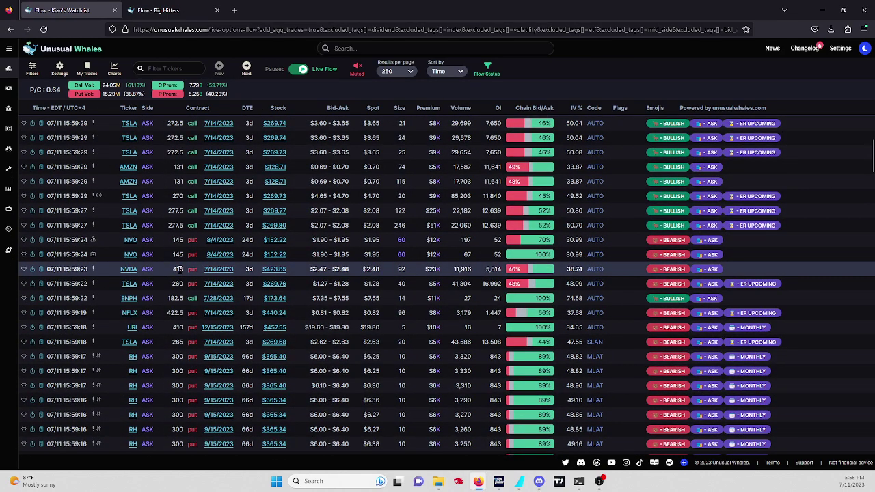